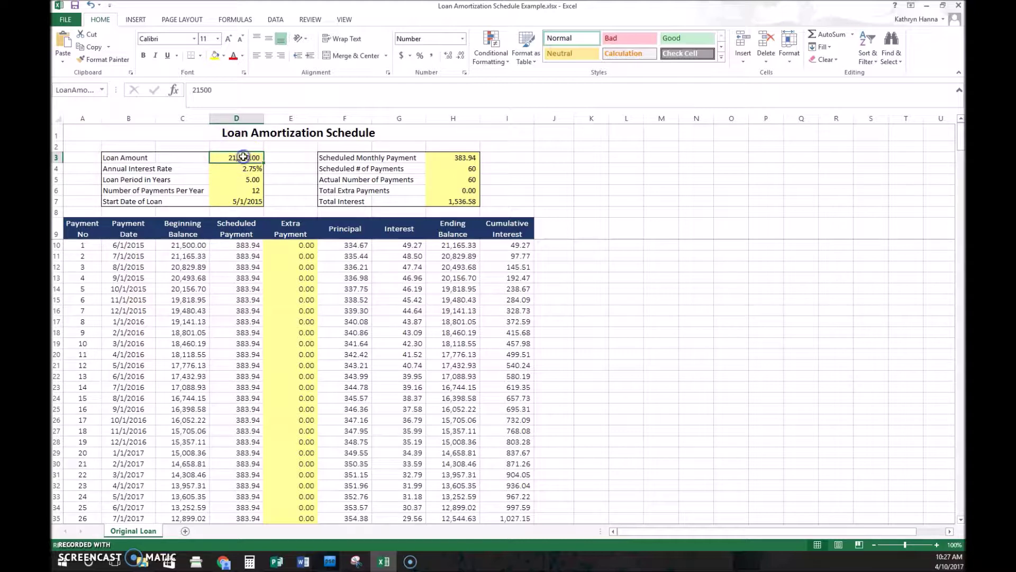
- Enter loan amount 200,000 in D3, 5% rate in D4, 30 years in D5, start date 1/1/2011 in D7
{"action": "type", "text": "200,00"}
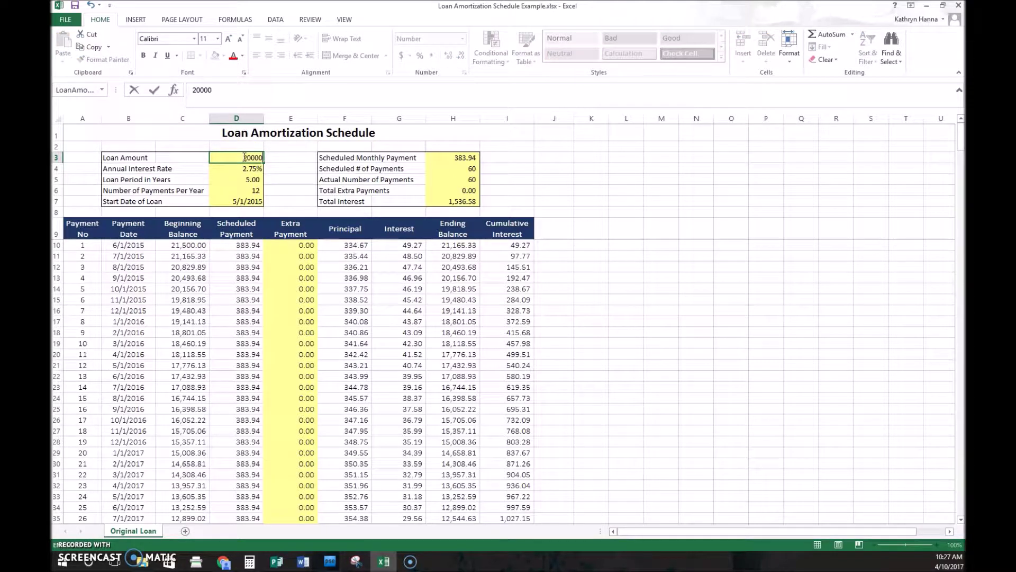
{"action": "type", "text": "0"}
{"action": "key", "text": "Return"}
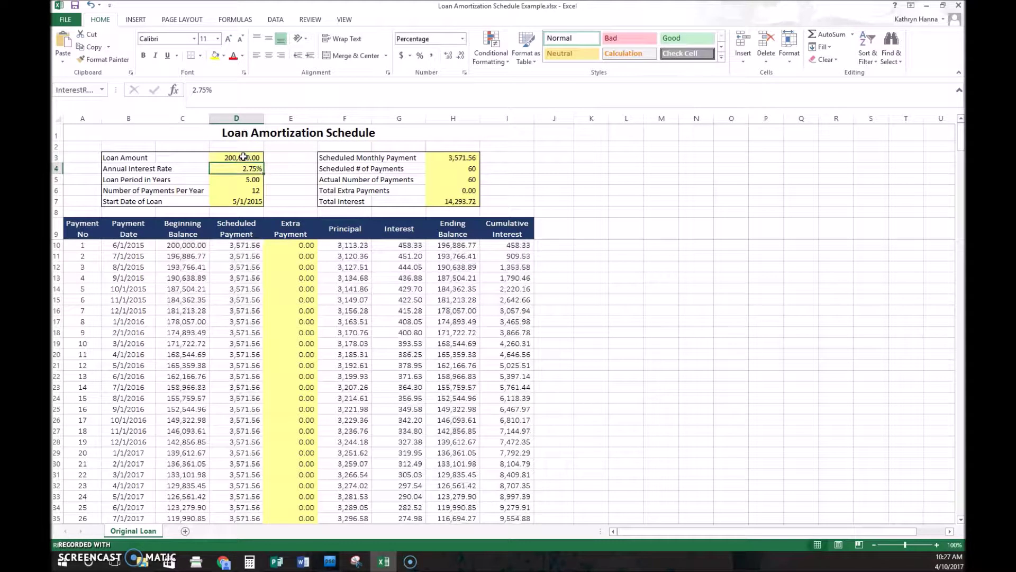
{"action": "type", "text": "5"}
{"action": "key", "text": "Return"}
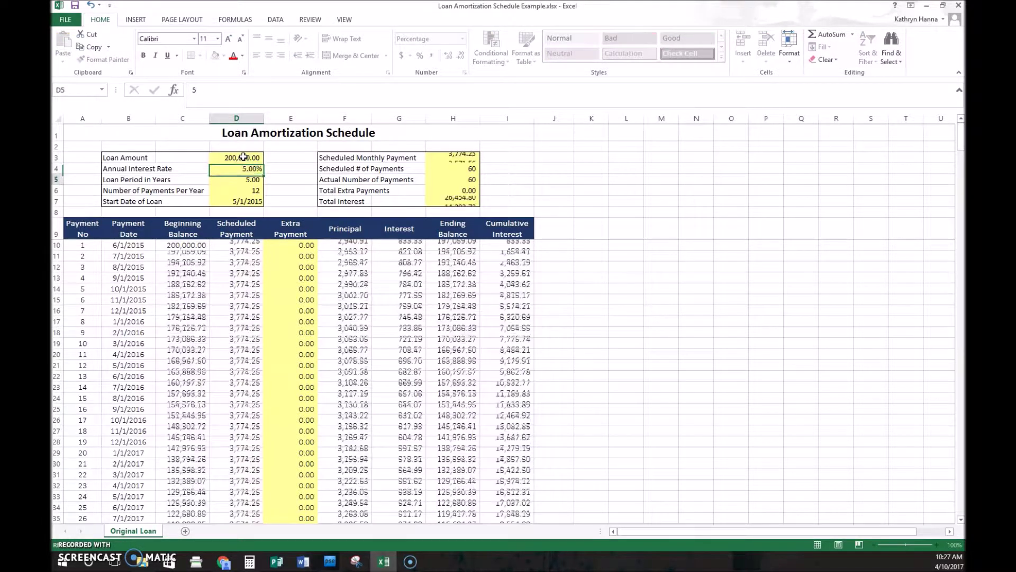
{"action": "type", "text": "30"}
{"action": "key", "text": "Return"}
{"action": "key", "text": "Return"}
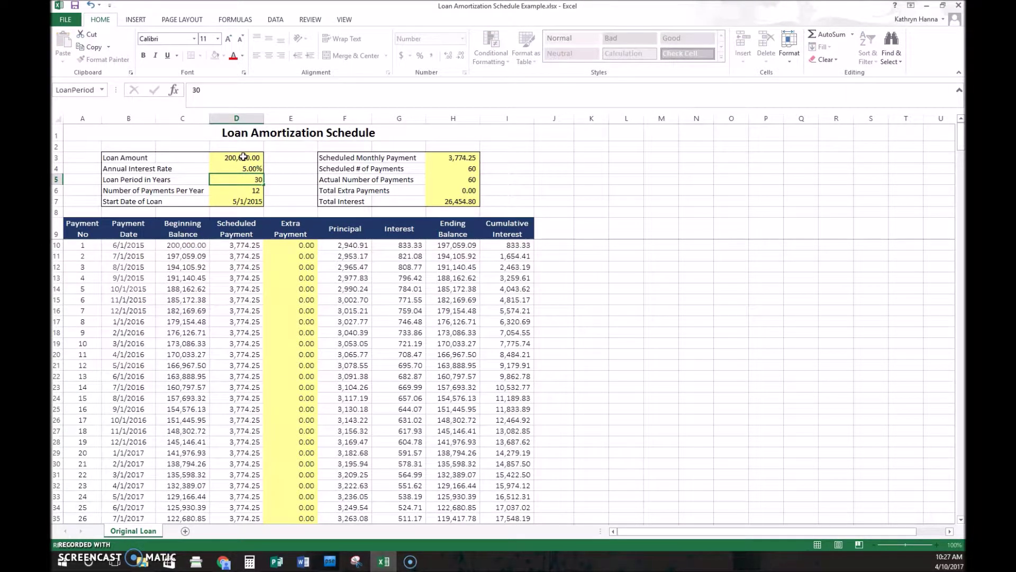
{"action": "type", "text": "1/1"}
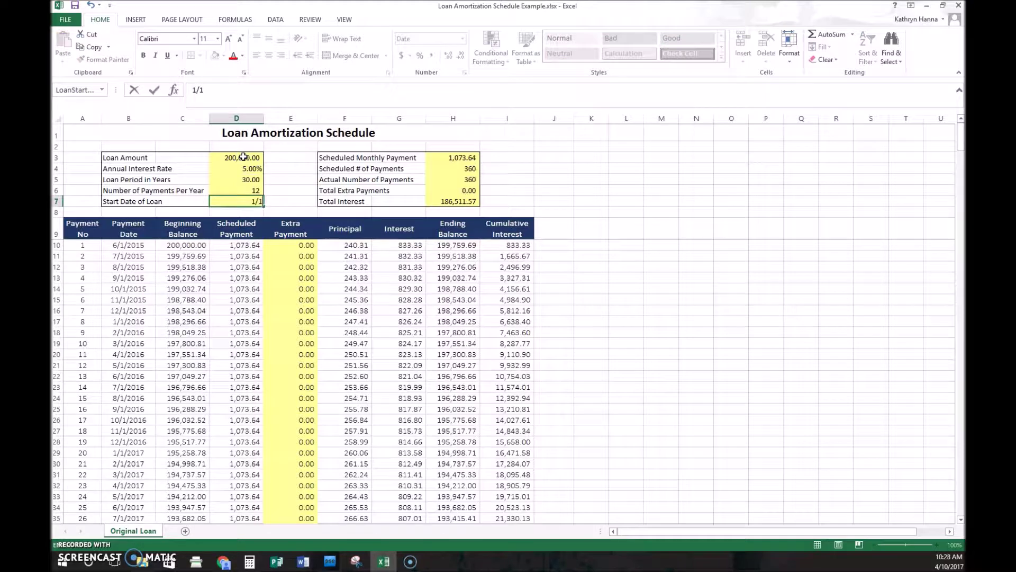
{"action": "type", "text": "/2011"}
{"action": "key", "text": "Return"}
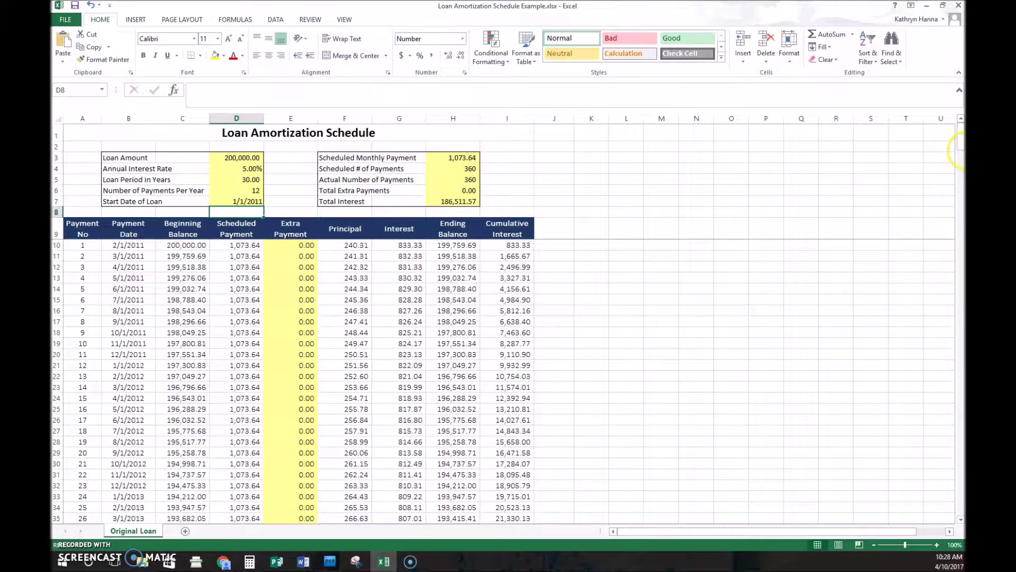
{"action": "left_click_drag", "start_coordinate": [959, 141], "coordinate": [962, 212]}
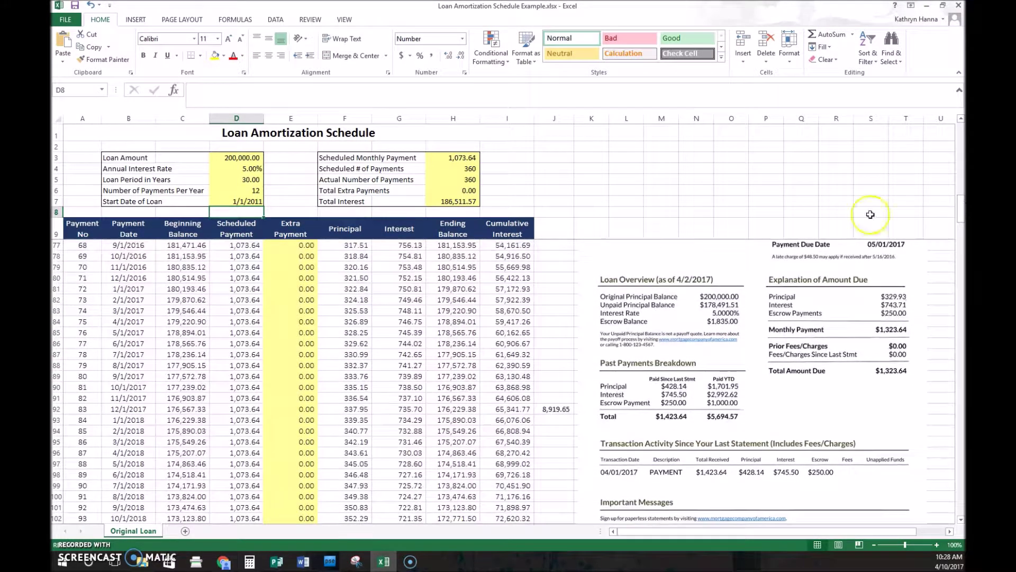
- Enter 100 in cells E81 through E84 as extra payments for payments 72–75
{"action": "left_click", "coordinate": [306, 289]}
{"action": "type", "text": "100"}
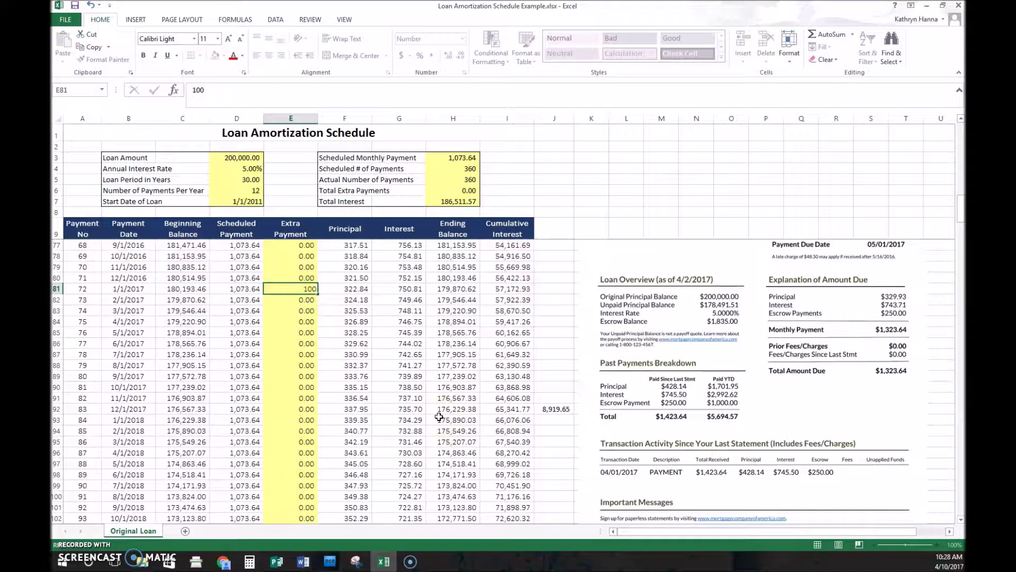
{"action": "key", "text": "Return"}
{"action": "type", "text": "100"}
{"action": "key", "text": "Return"}
{"action": "type", "text": "100"}
{"action": "key", "text": "Return"}
{"action": "type", "text": "100"}
{"action": "key", "text": "Return"}
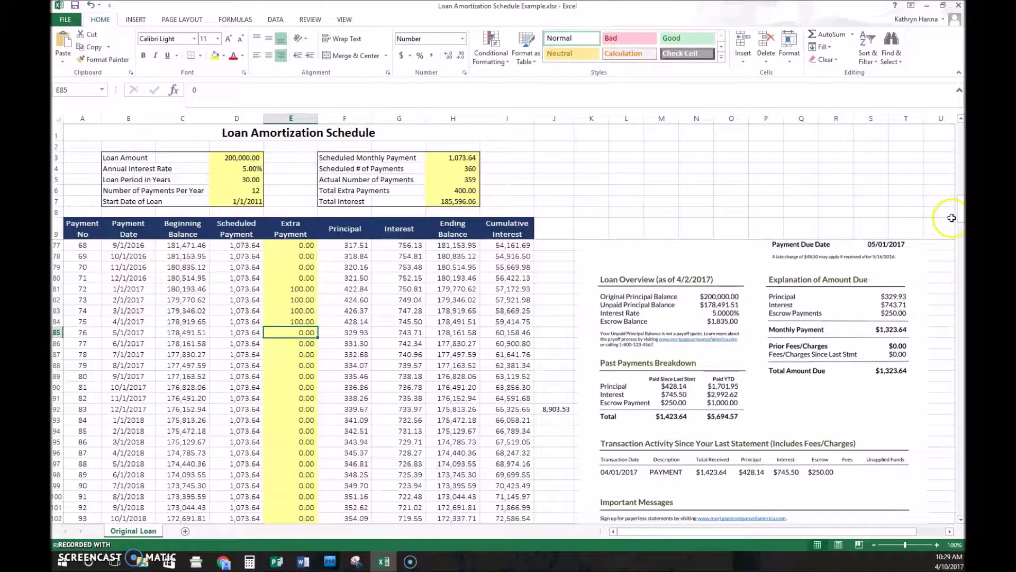
{"action": "left_click_drag", "start_coordinate": [960, 214], "coordinate": [960, 213]}
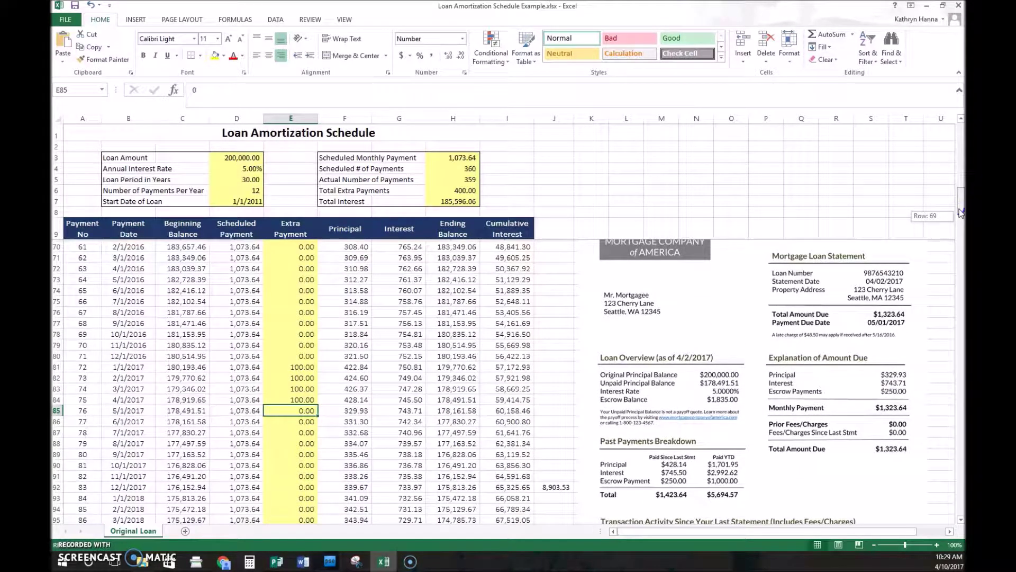
{"action": "left_click_drag", "start_coordinate": [961, 212], "coordinate": [961, 216]}
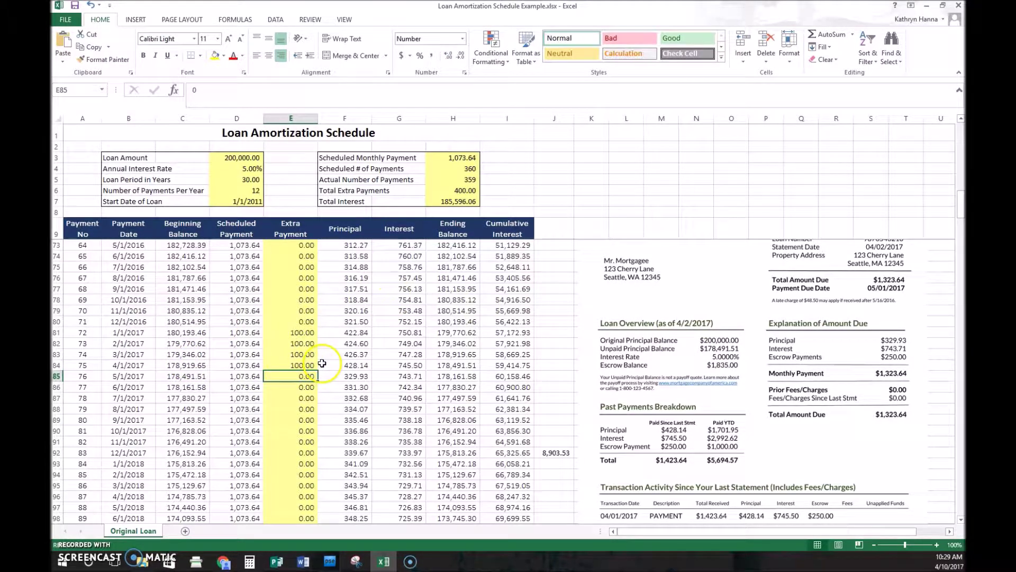
{"action": "left_click", "coordinate": [459, 366]}
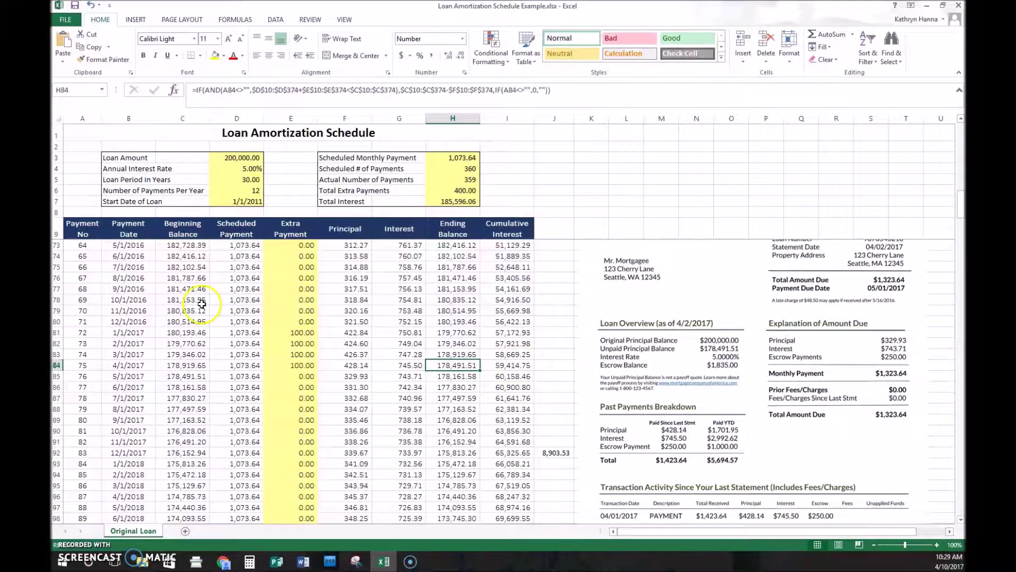
{"action": "left_click", "coordinate": [176, 376]}
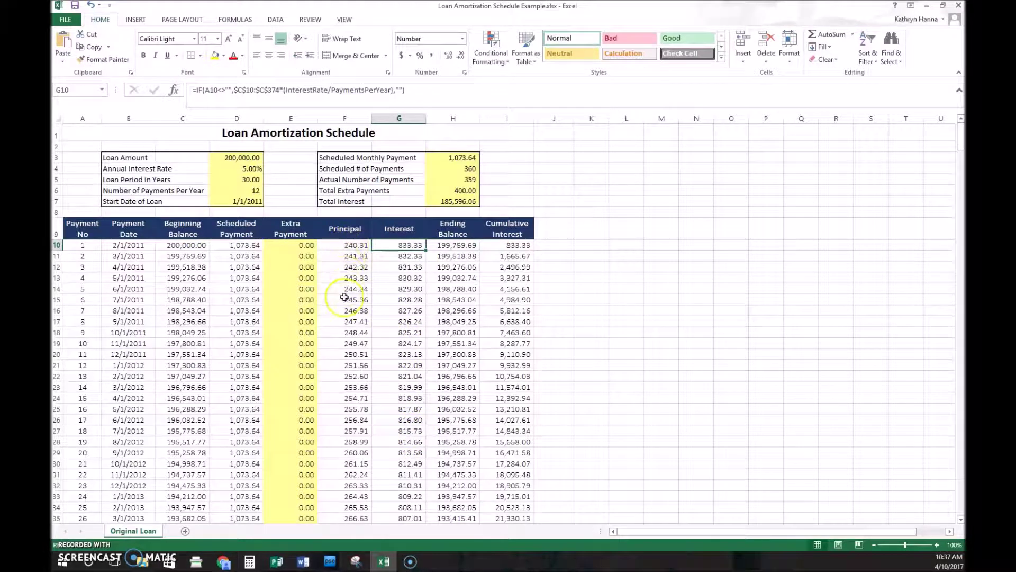
{"action": "scroll", "coordinate": [337, 375], "scroll_direction": "down", "scroll_amount": 20}
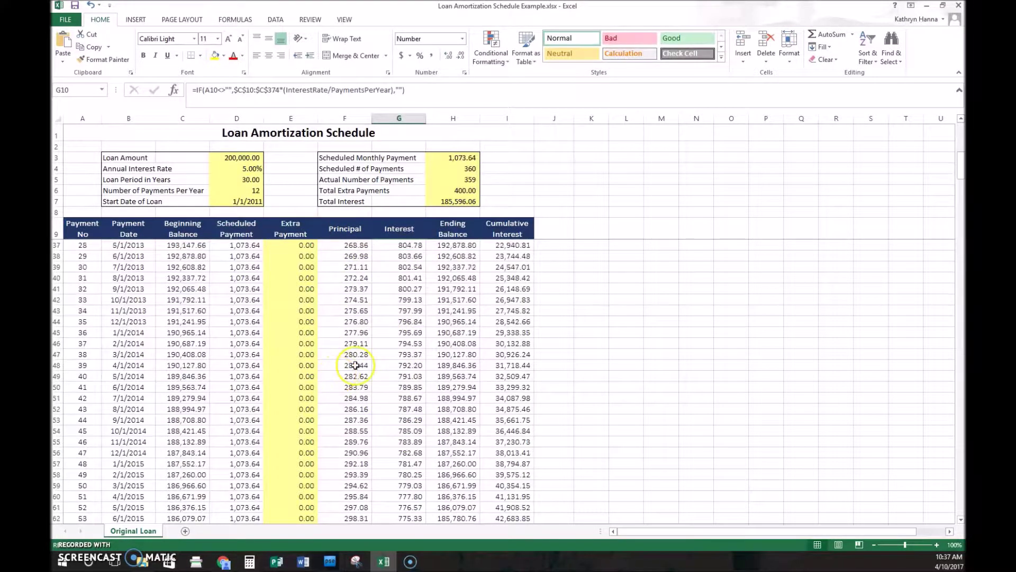
{"action": "scroll", "coordinate": [362, 363], "scroll_direction": "down", "scroll_amount": 20}
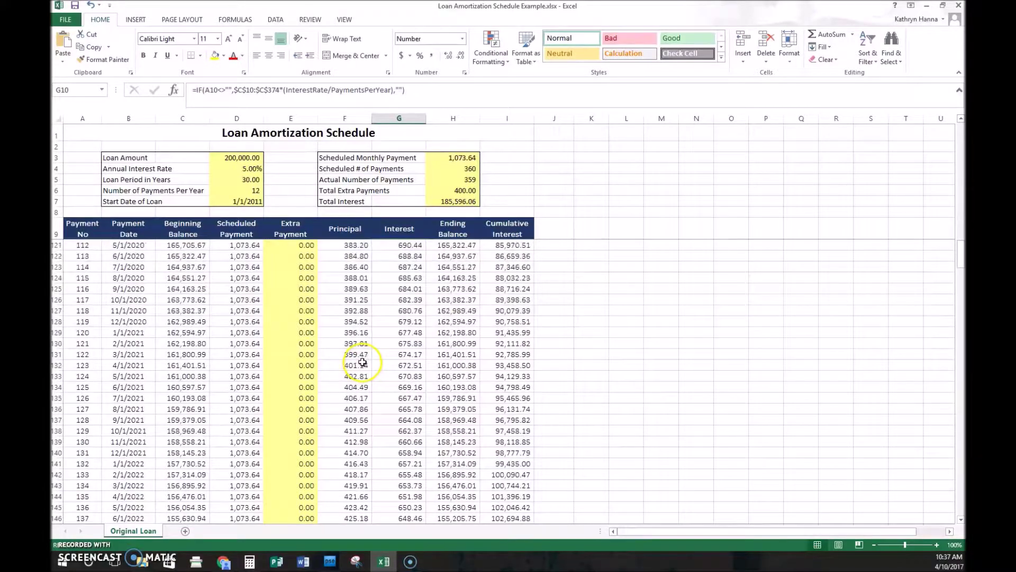
{"action": "scroll", "coordinate": [361, 363], "scroll_direction": "down", "scroll_amount": 2}
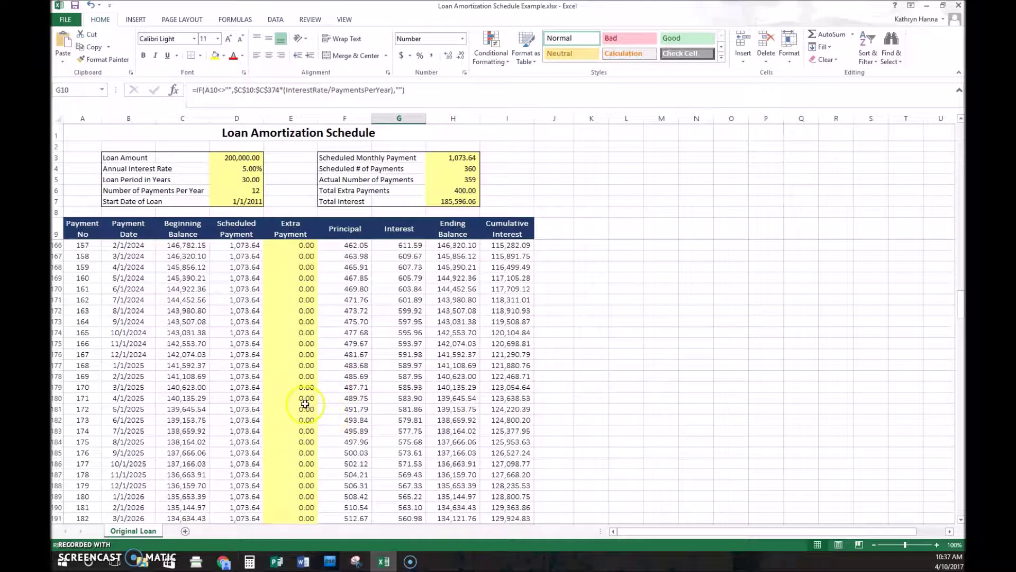
{"action": "scroll", "coordinate": [377, 479], "scroll_direction": "down", "scroll_amount": 1}
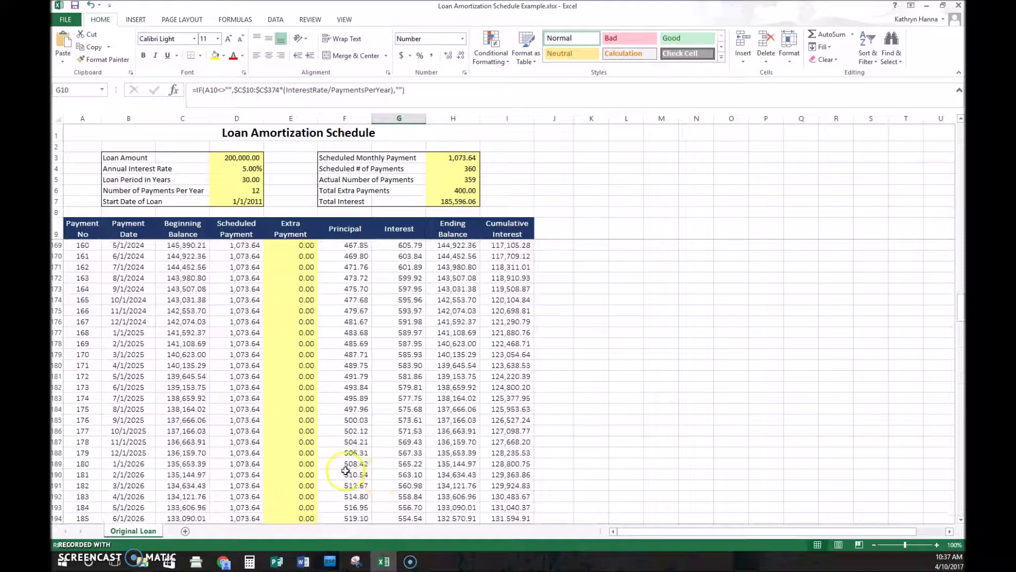
{"action": "scroll", "coordinate": [385, 455], "scroll_direction": "down", "scroll_amount": 1}
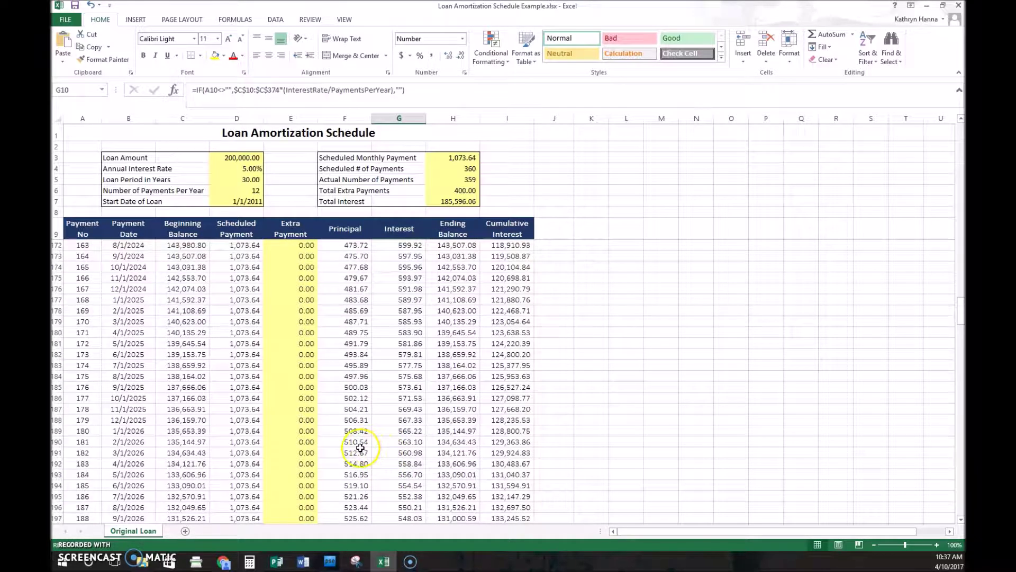